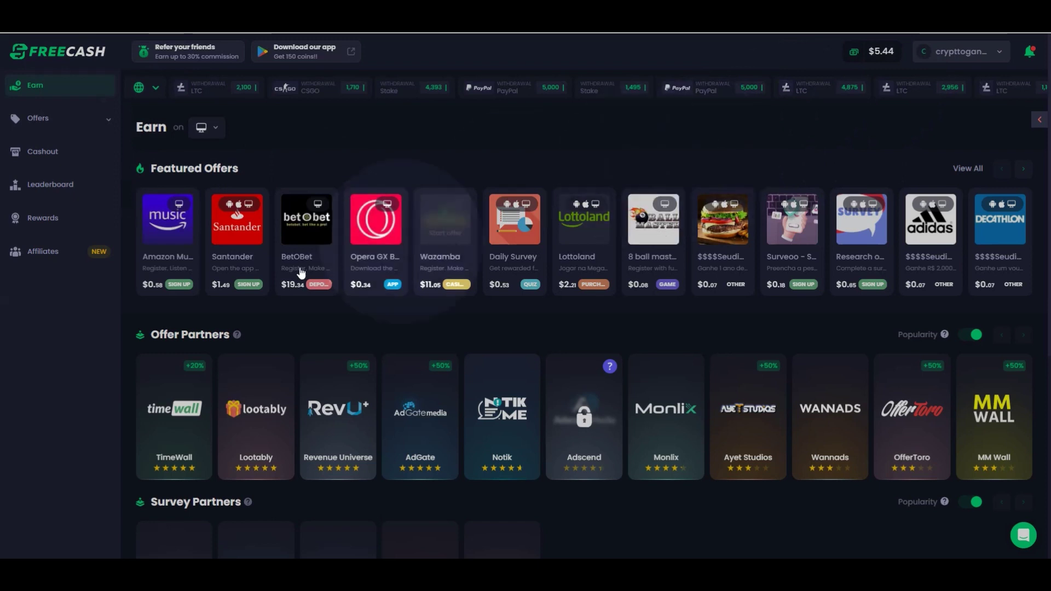
Open the Freecash rewards page and claim the $0.03 prize from the Daily Bonus Ladder.
left_click(60, 227)
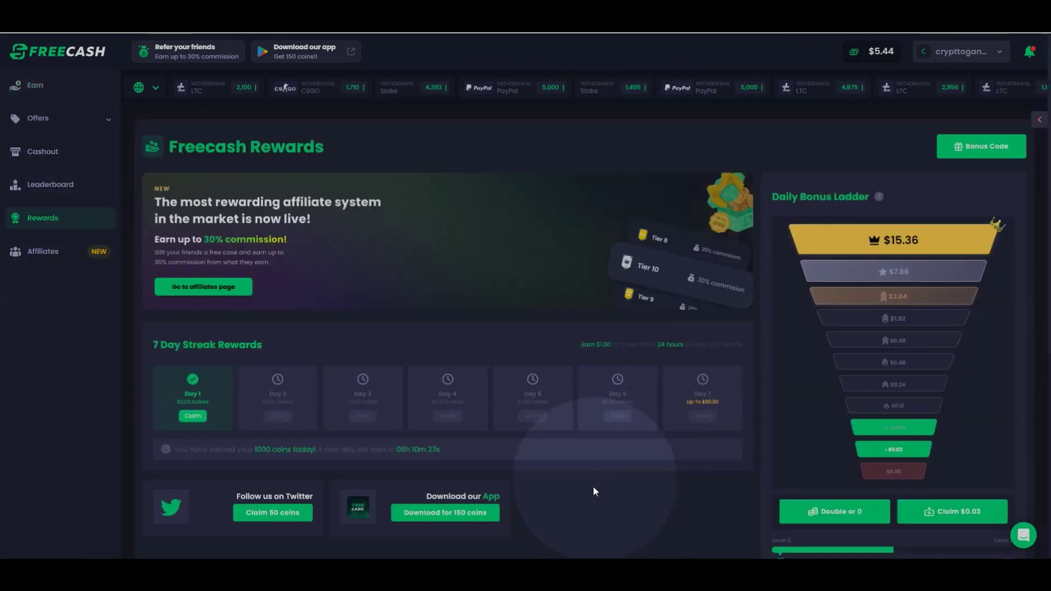
scroll(595, 484, "down", 1)
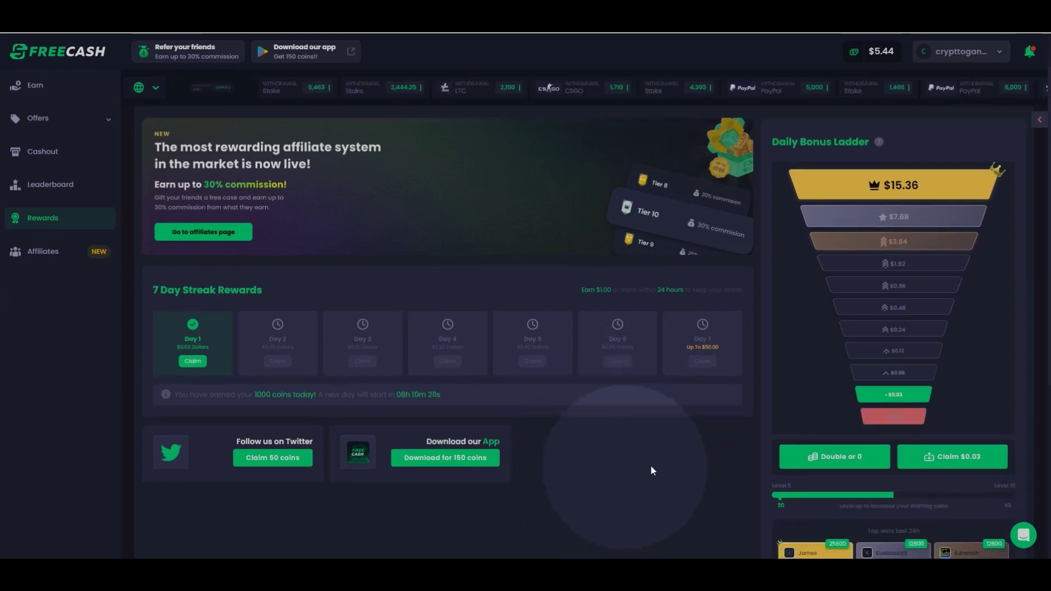
left_click(890, 462)
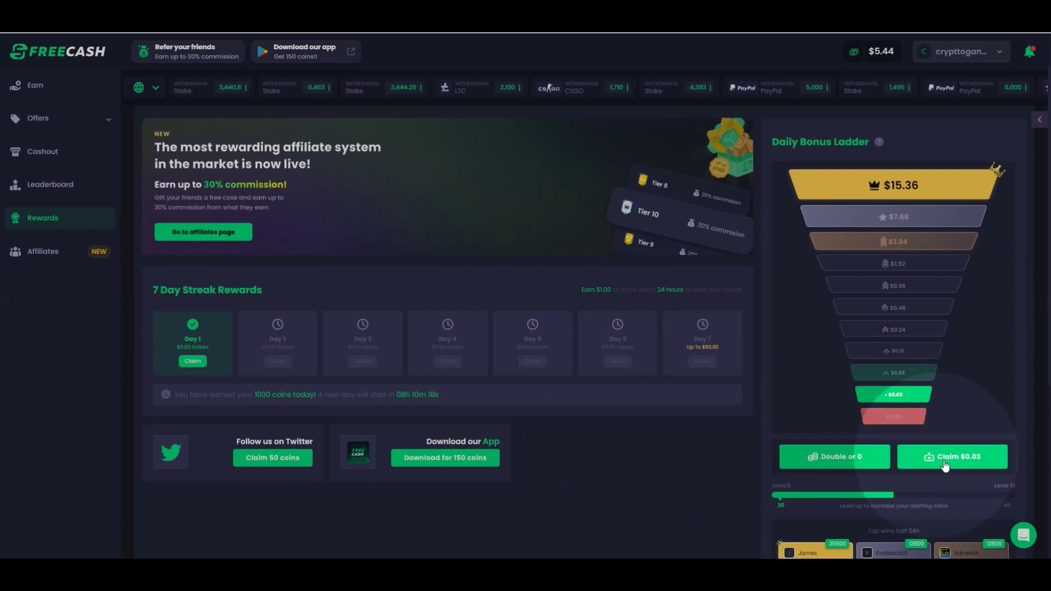
left_click(951, 462)
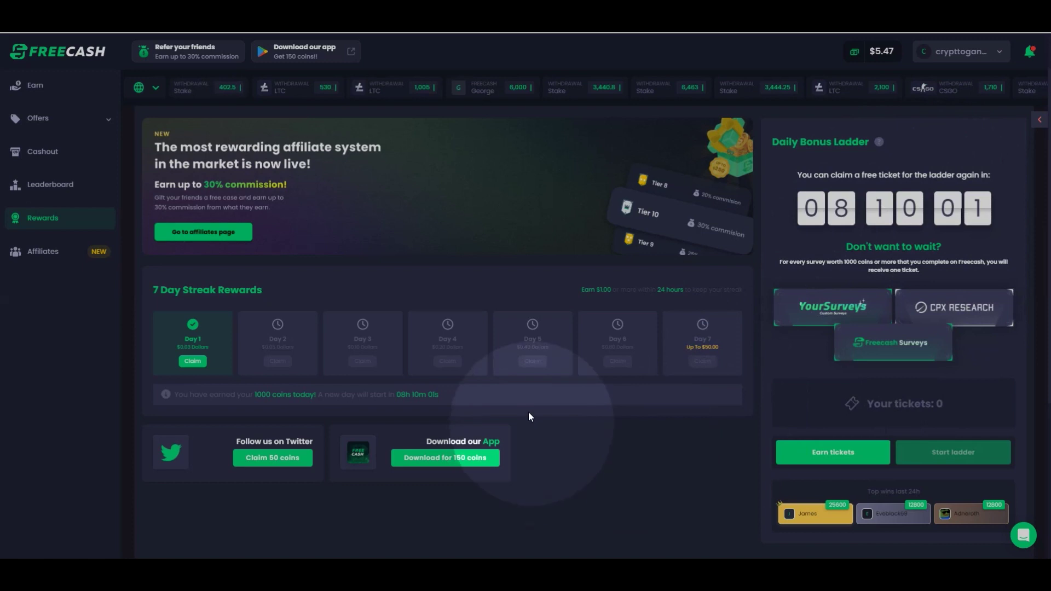
Open the account profile and examine the dollar amount still needed to level up.
left_click(37, 86)
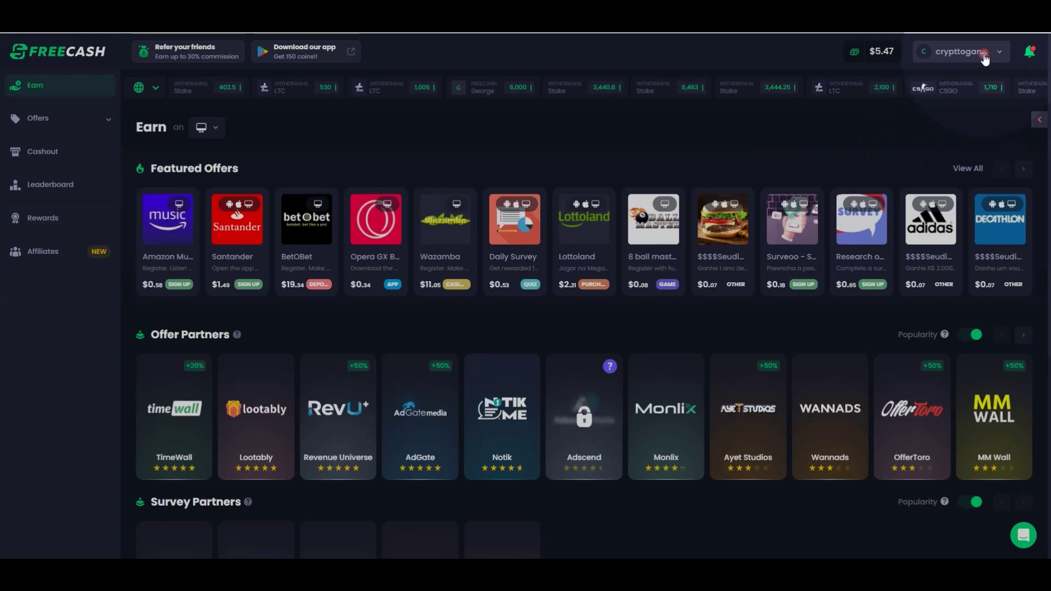
left_click(985, 58)
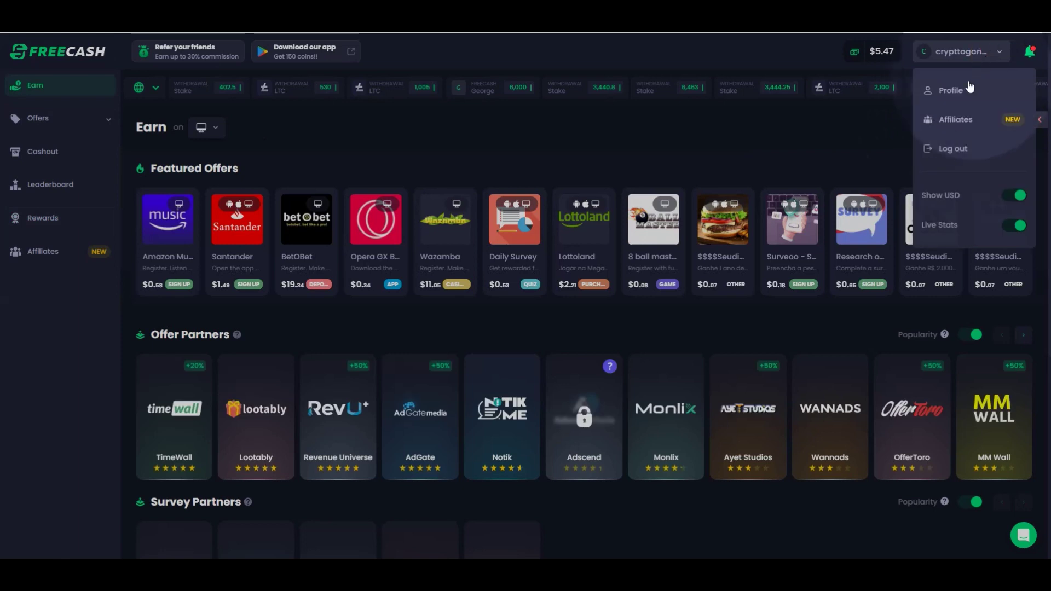
left_click(891, 88)
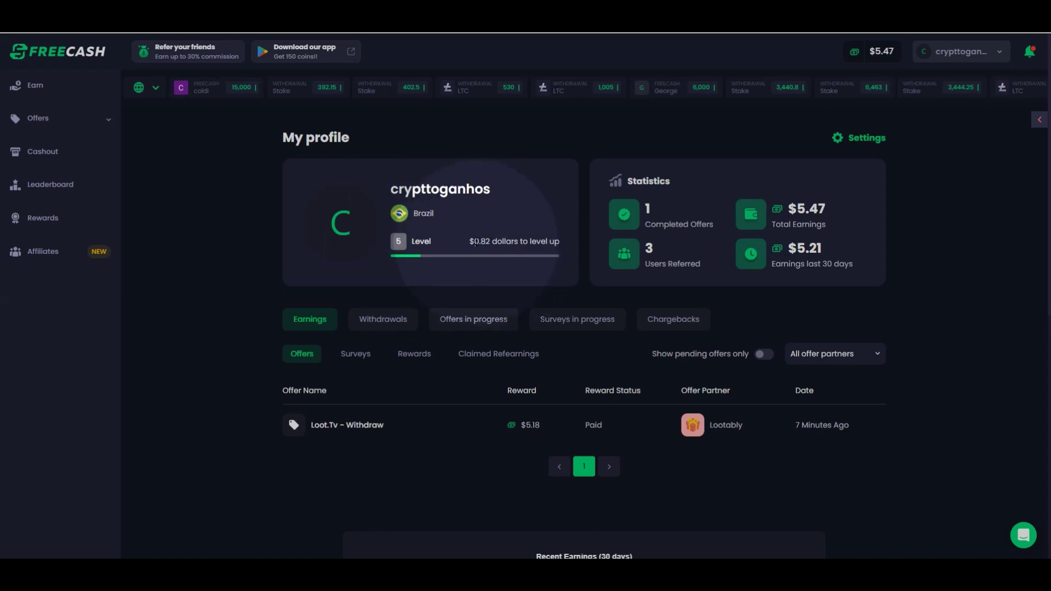
left_click_drag(471, 242, 488, 242)
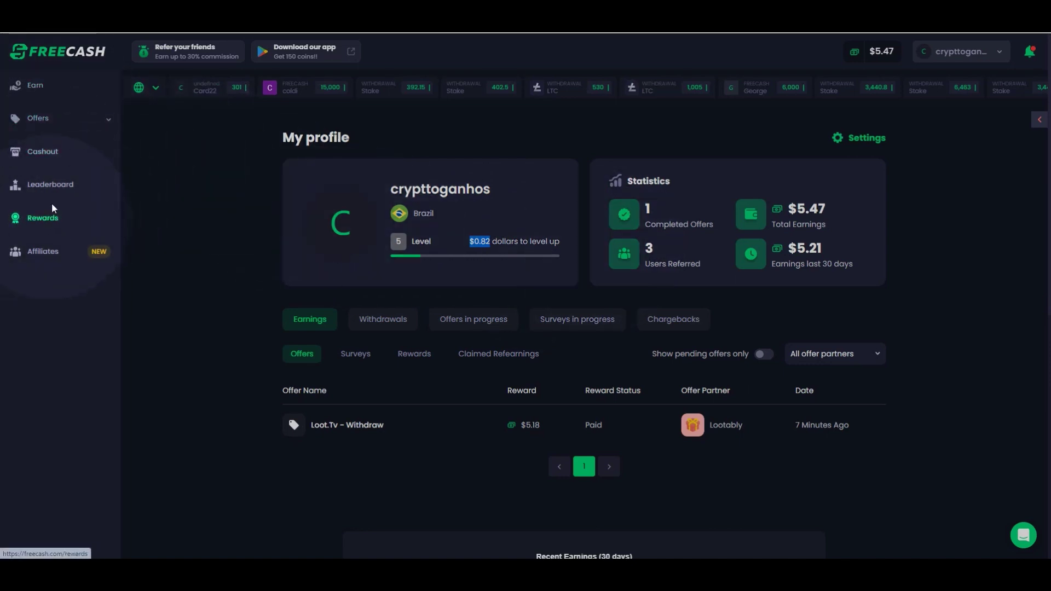
Open the FaucetPay Bitcoin withdrawal form among the cashout options and try entering the withdrawal amount in dollars.
left_click(47, 153)
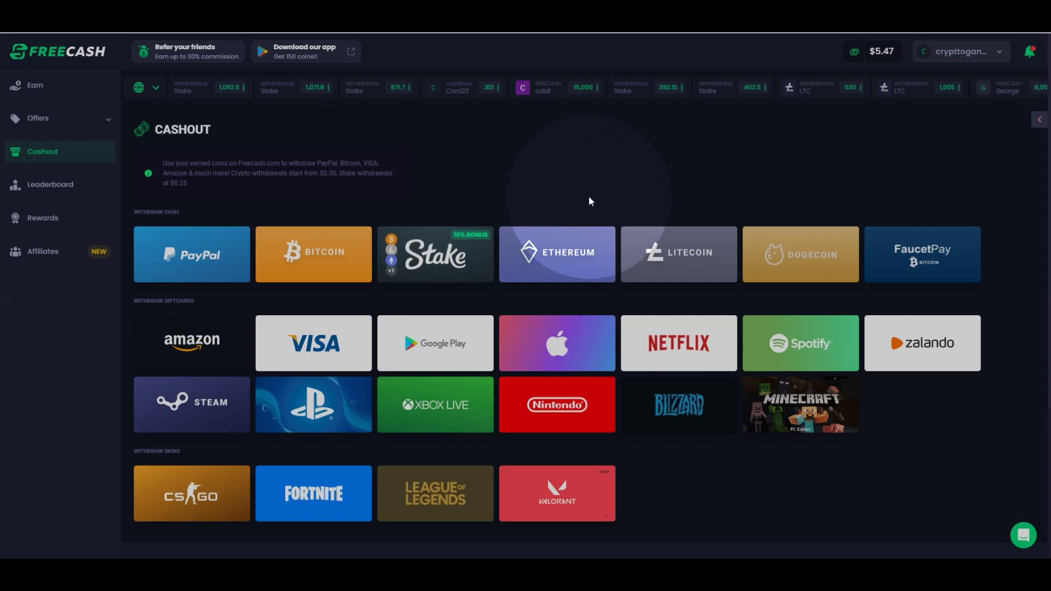
left_click(925, 255)
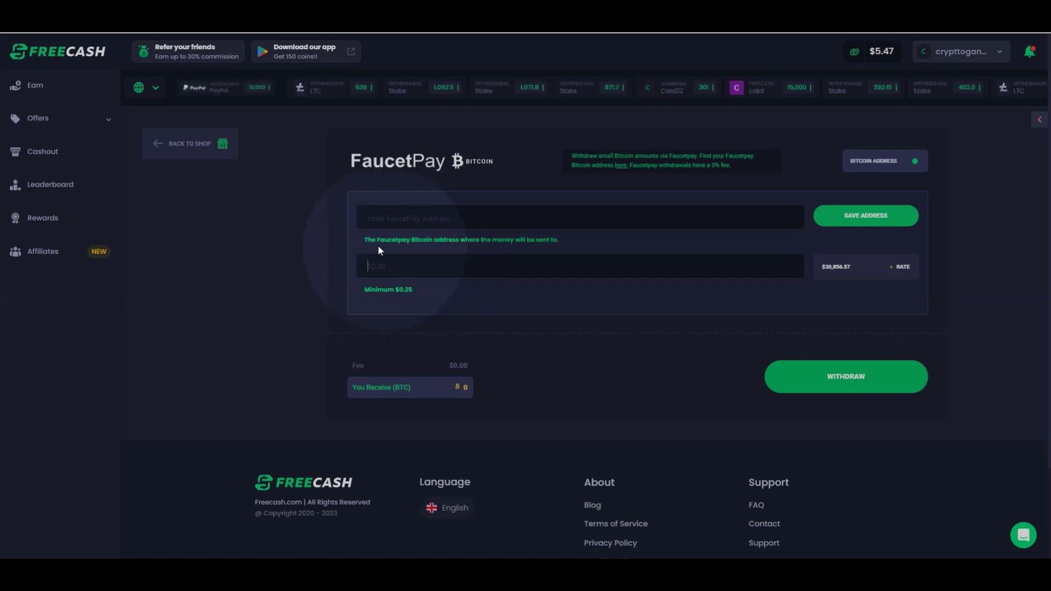
left_click_drag(366, 244, 461, 244)
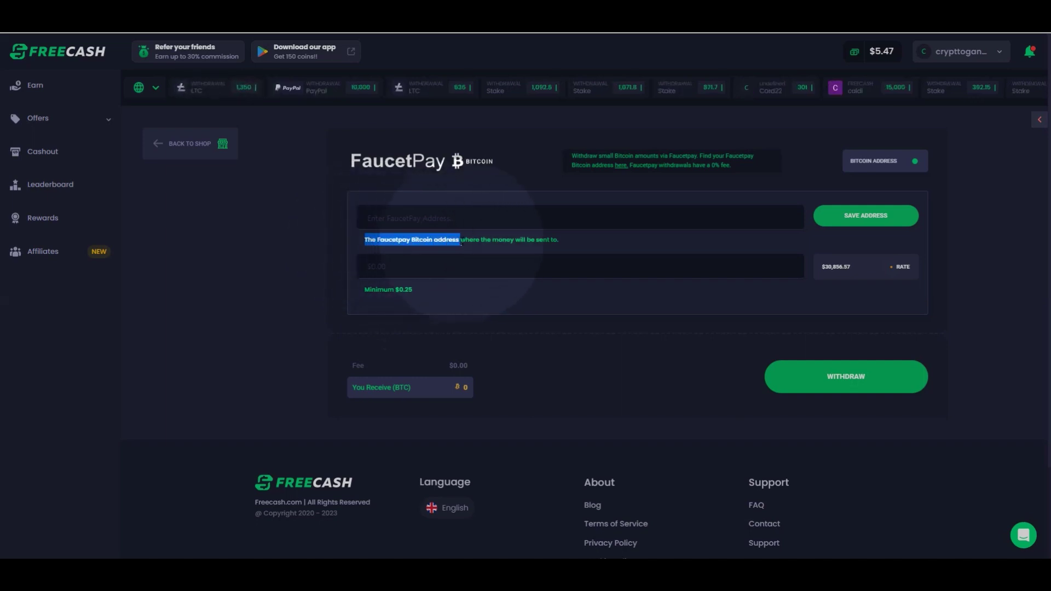
left_click(433, 267)
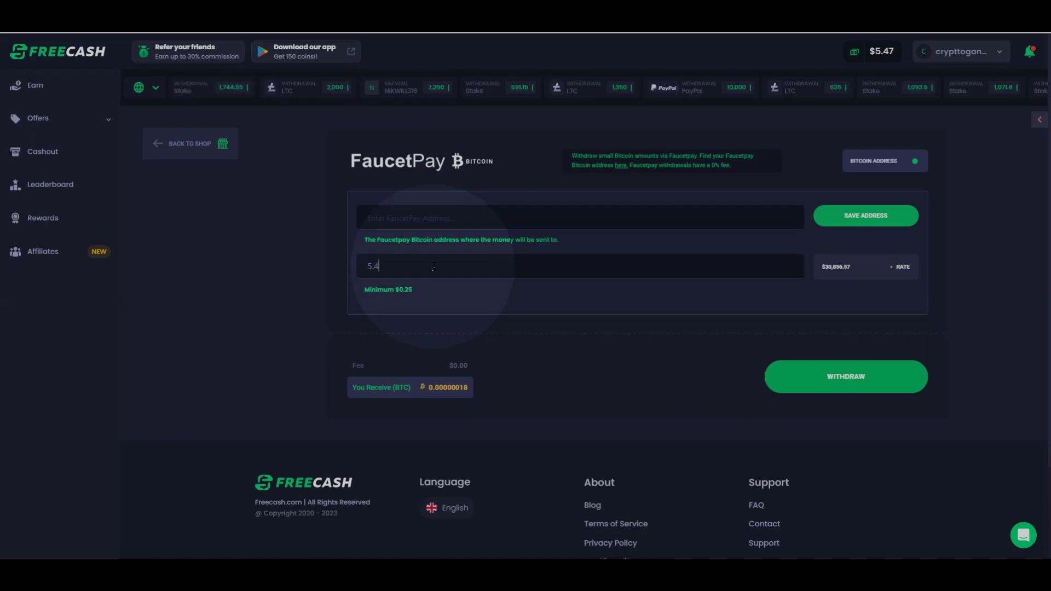
left_click(558, 378)
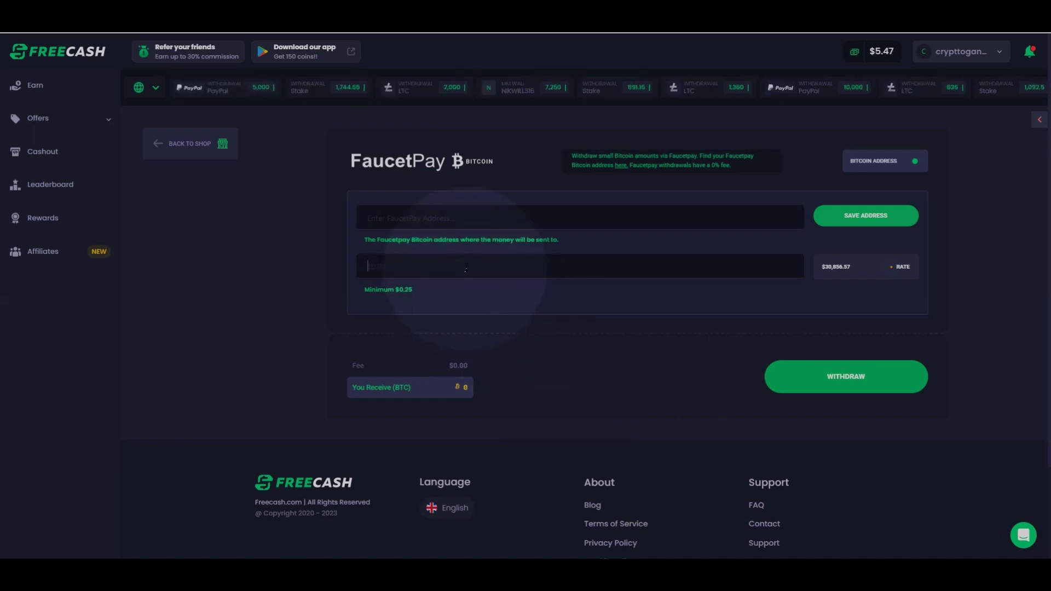
Turn off the USD display so balances use coins, and set the FaucetPay withdrawal amount to 5470 coins.
left_click(997, 55)
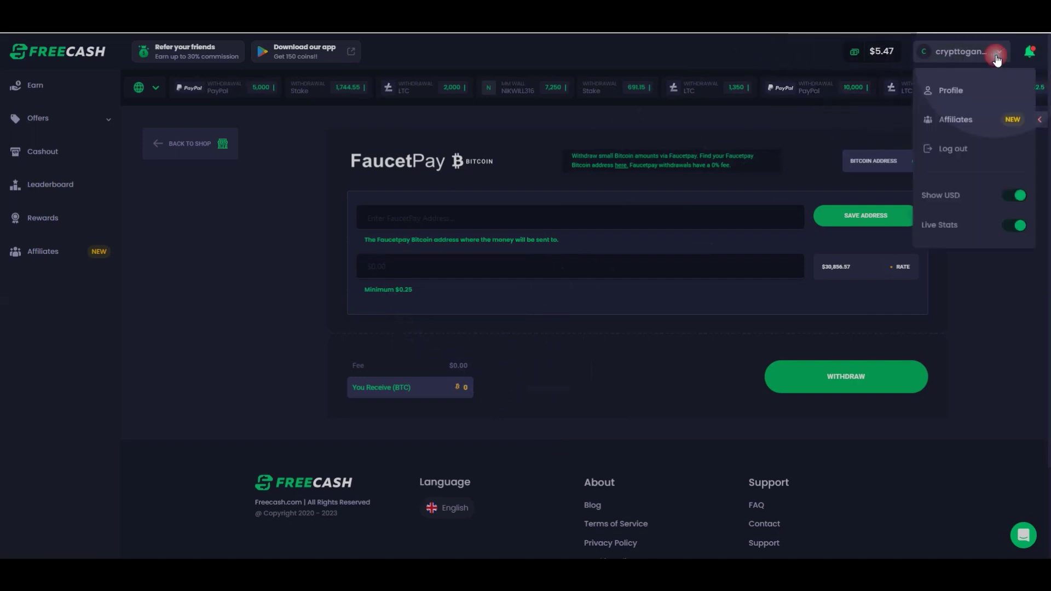
left_click(1012, 196)
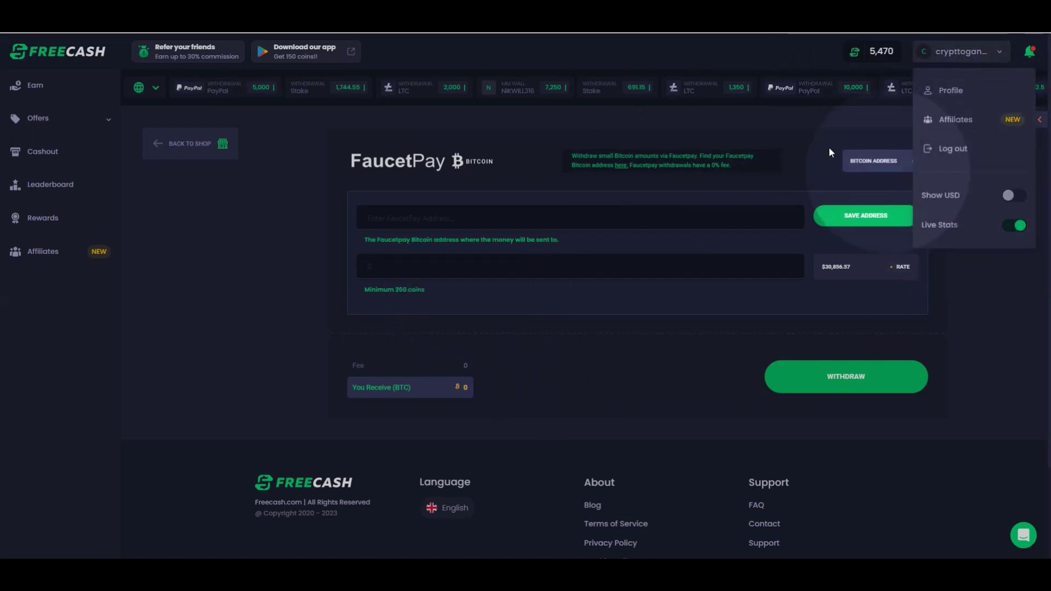
left_click(810, 123)
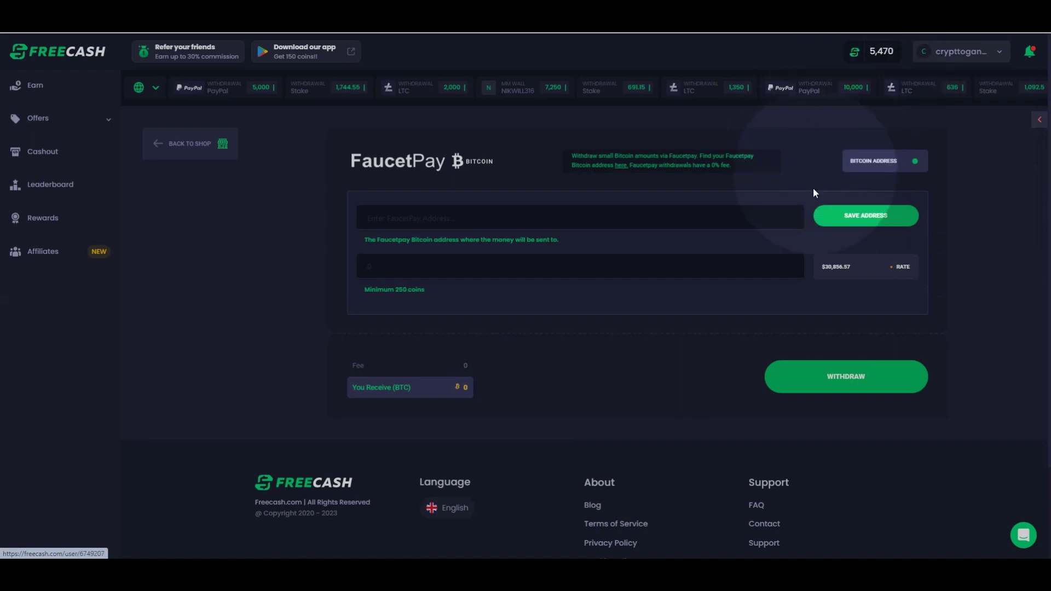
left_click(454, 269)
type("5470")
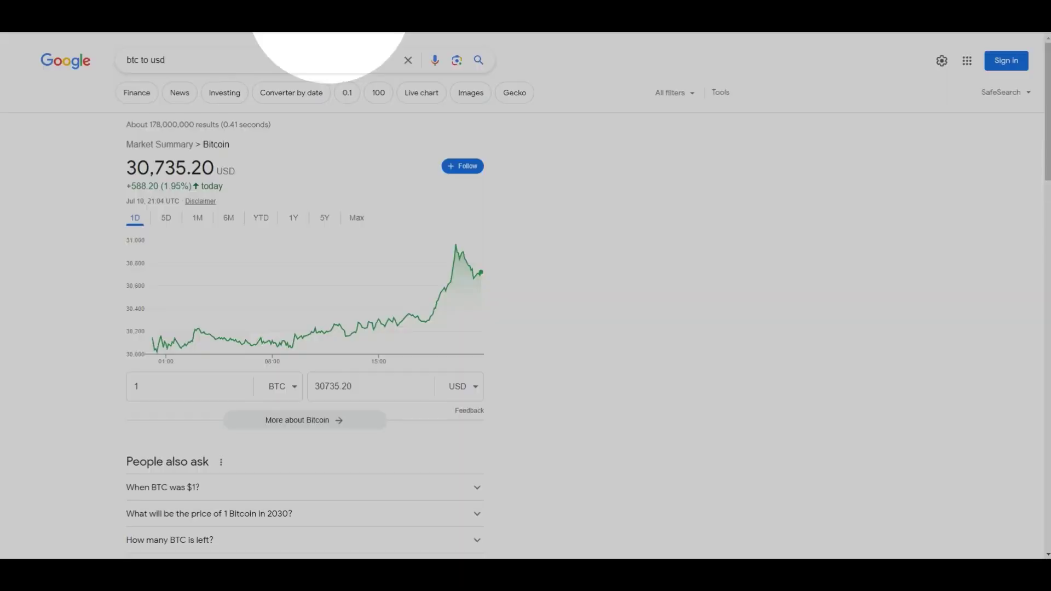
Convert 0.00017747 BTC to USD in Google's currency converter and return to the Freecash withdrawal form.
left_click(194, 389)
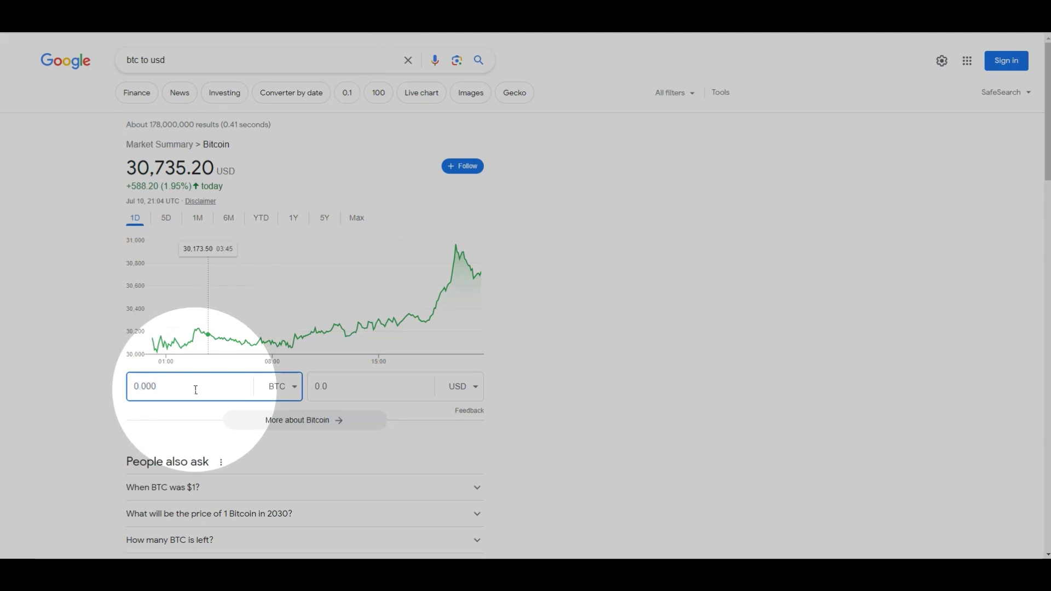
type("0.00017747")
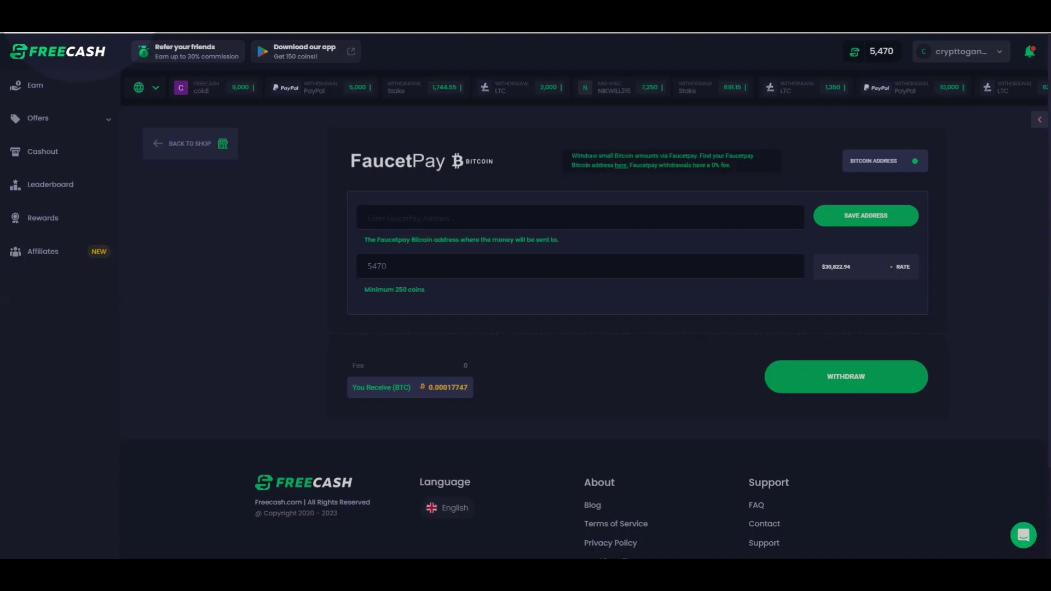
left_click(83, 34)
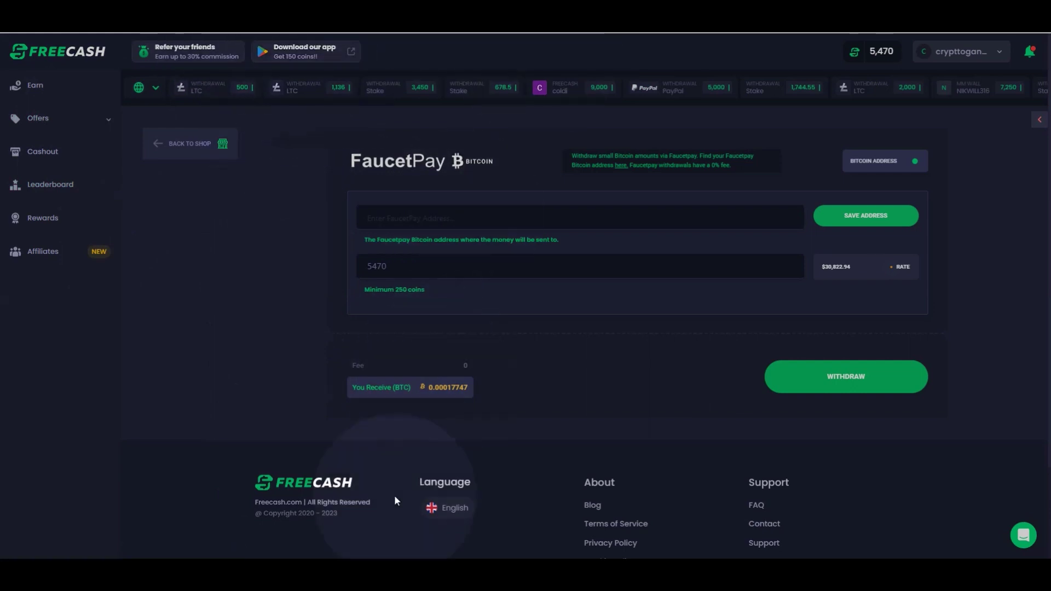
Switch to FaucetPay, copy the Bitcoin deposit address from the wallet, and go back to the dashboard overview.
mouse_move(414, 556)
left_click(405, 526)
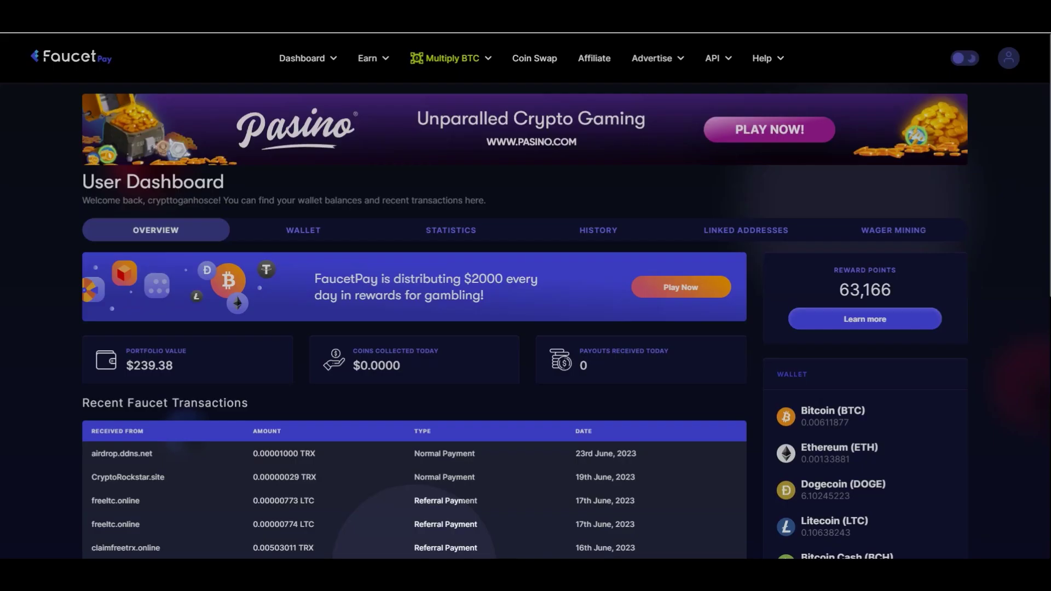
scroll(376, 422, "down", 1)
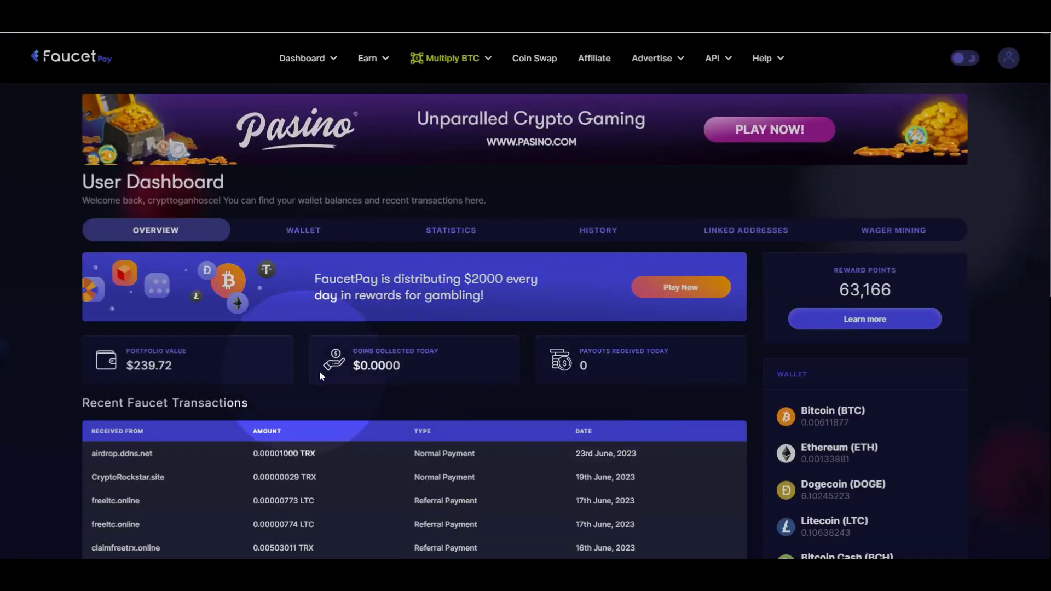
left_click(308, 235)
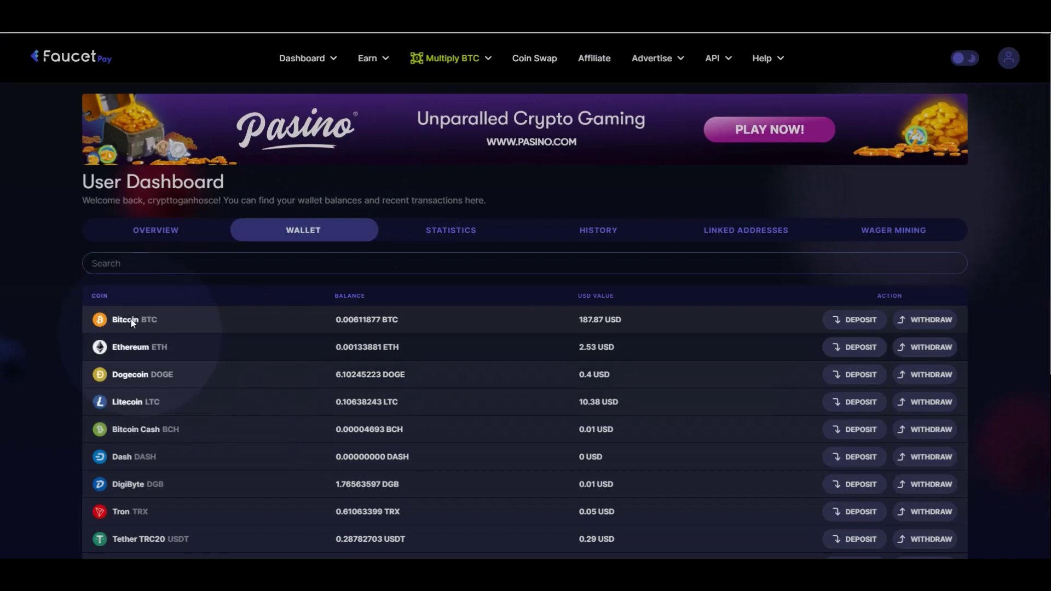
left_click(858, 322)
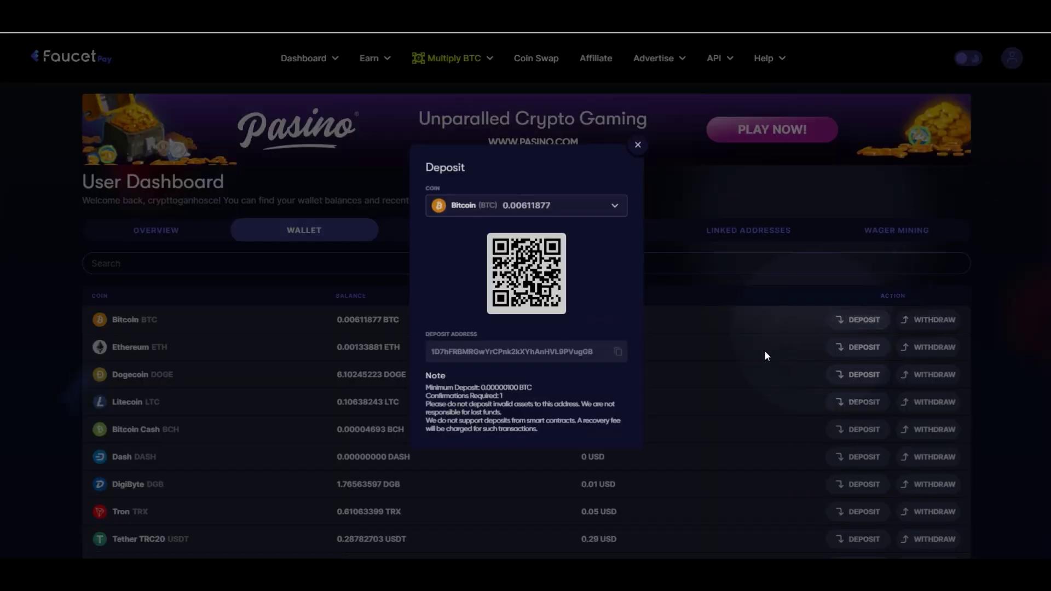
left_click(619, 355)
left_click(637, 145)
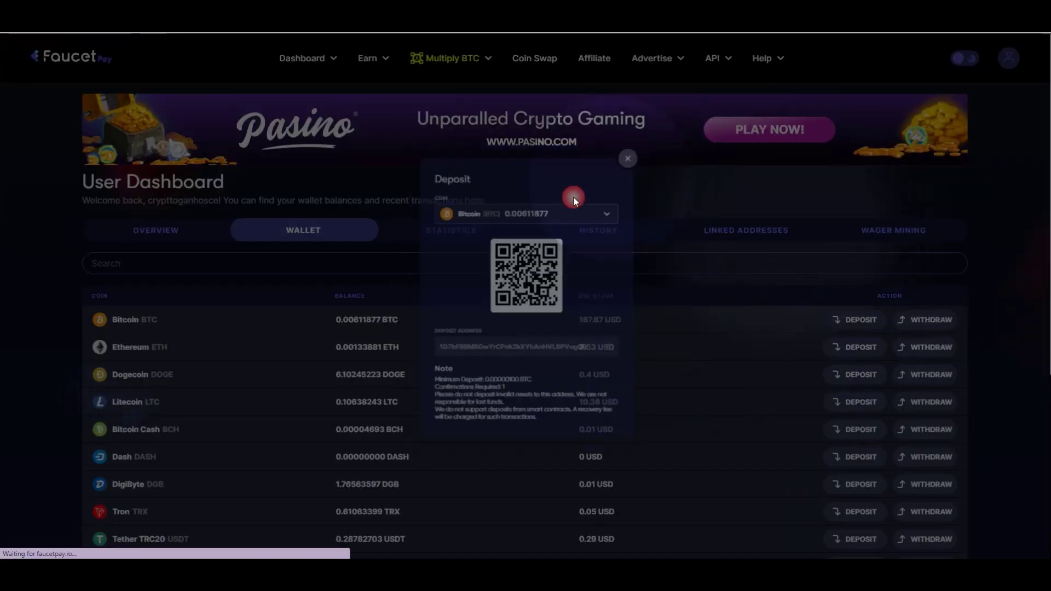
left_click(322, 59)
left_click(309, 91)
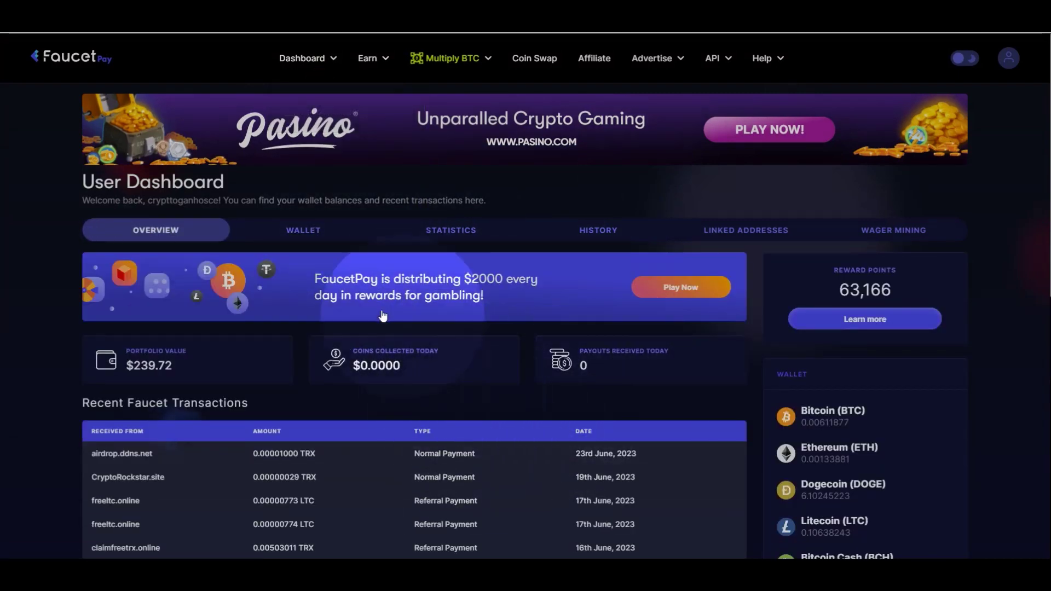
Back in Freecash, paste the copied FaucetPay Bitcoin address, save it, and withdraw the 5470 coins.
left_click(386, 523)
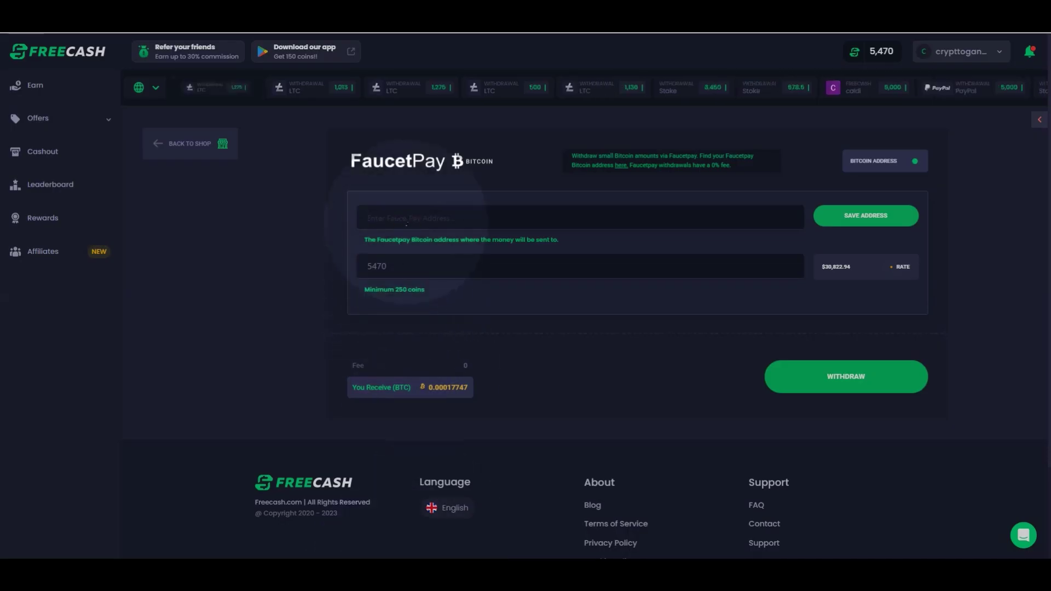
right_click(407, 221)
left_click(434, 317)
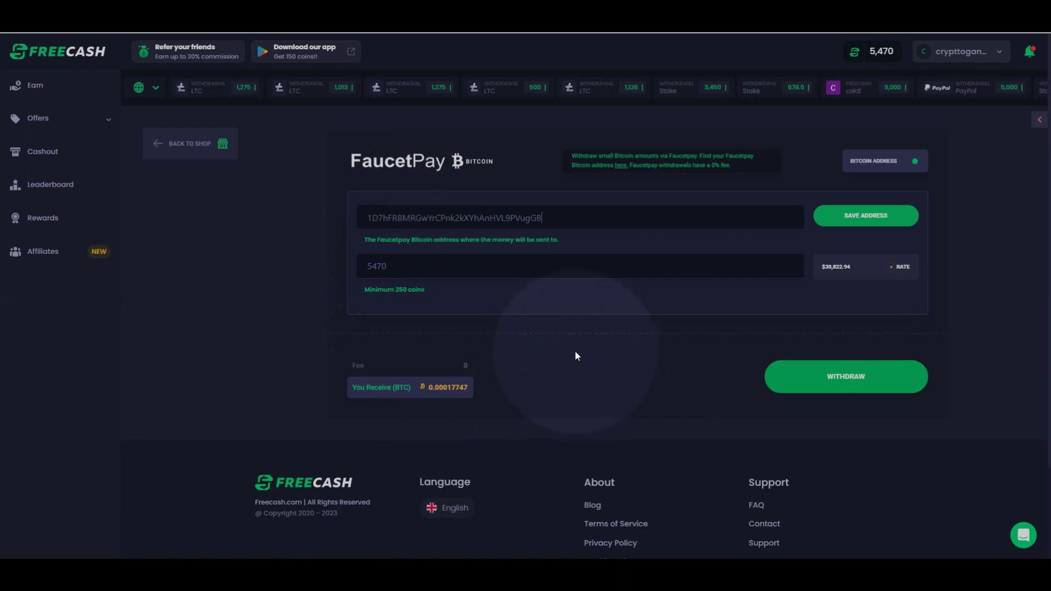
left_click(863, 219)
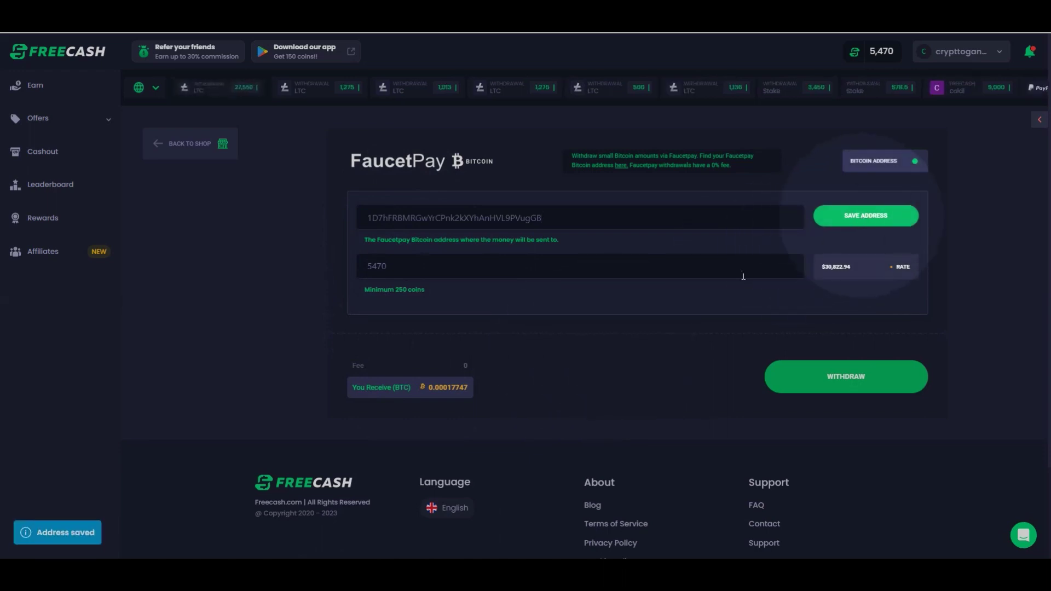
left_click(72, 541)
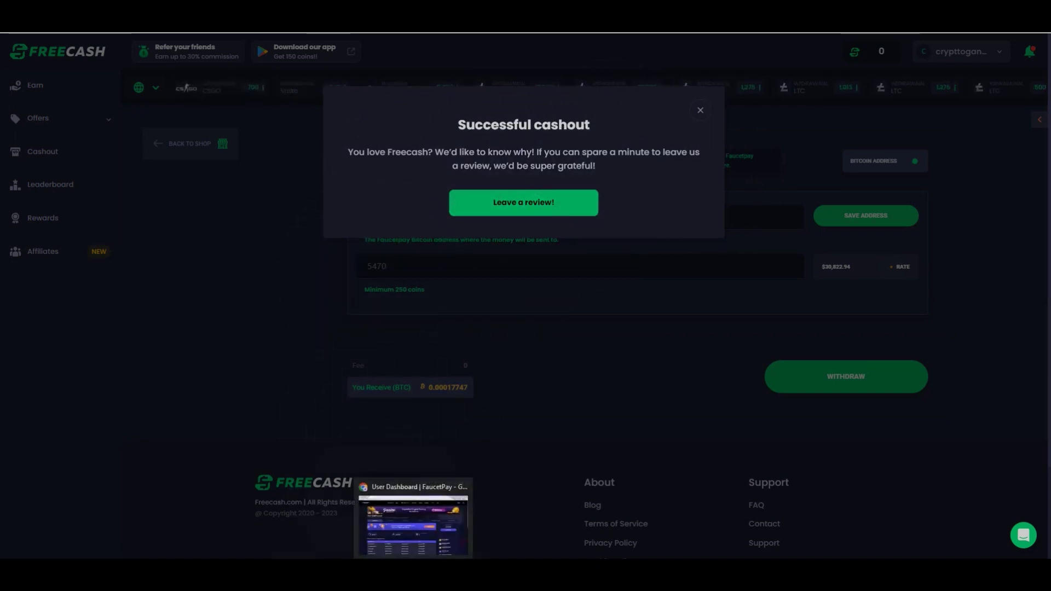
Switch to the FaucetPay dashboard and check the value of coins collected today.
left_click(451, 520)
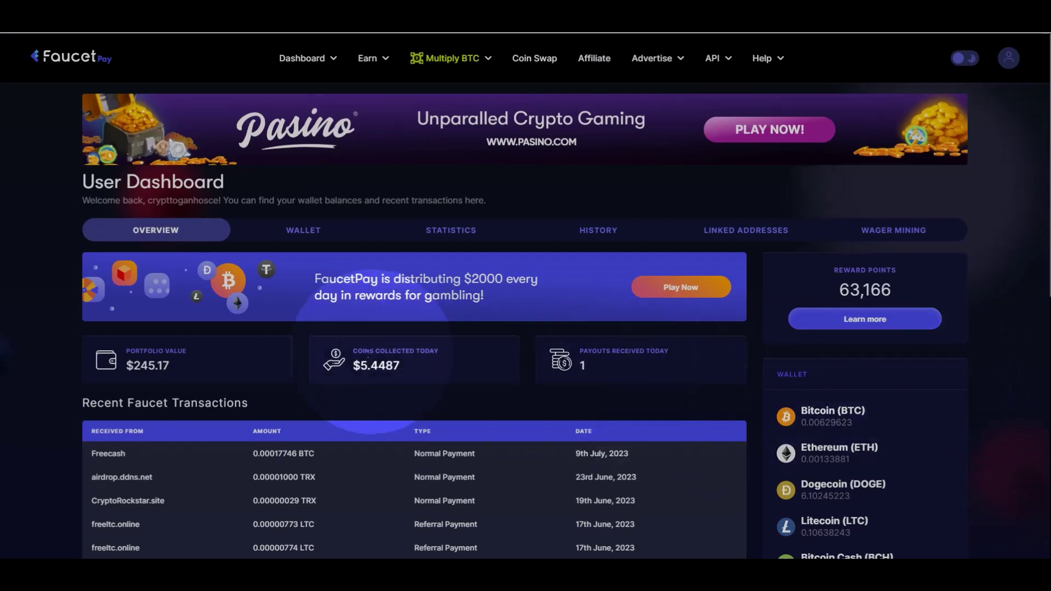
left_click_drag(353, 366, 409, 373)
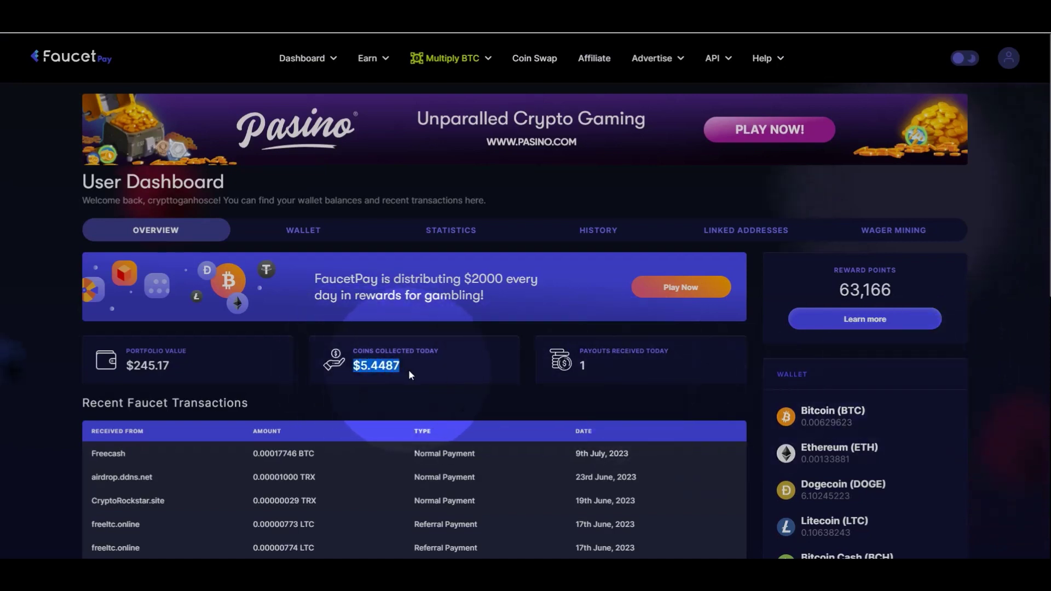